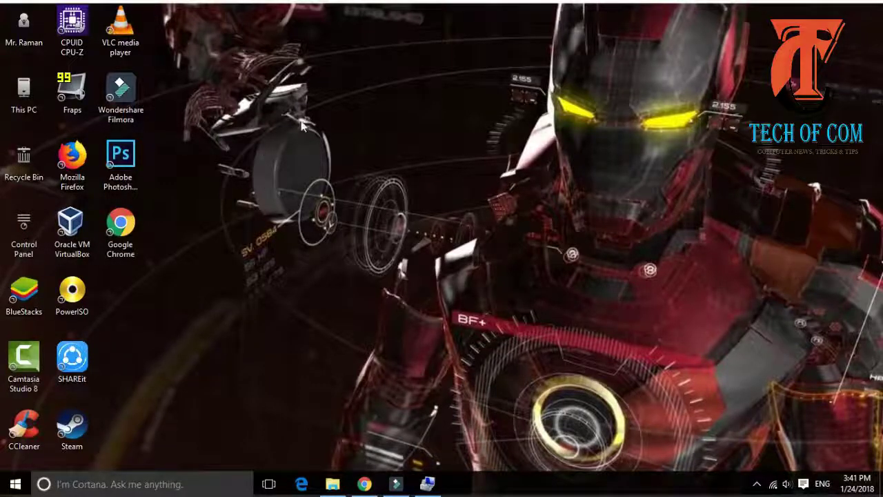
Open Computer Management for This PC and show Disk Management.
right_click(19, 105)
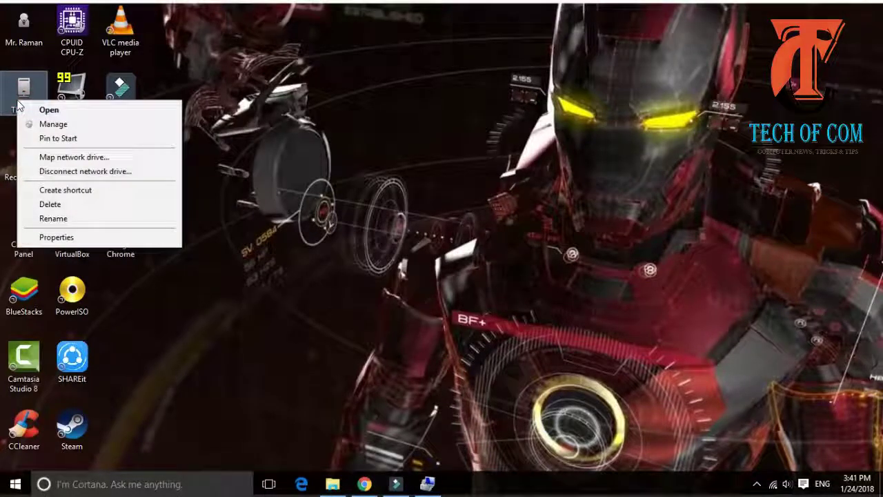
click(51, 125)
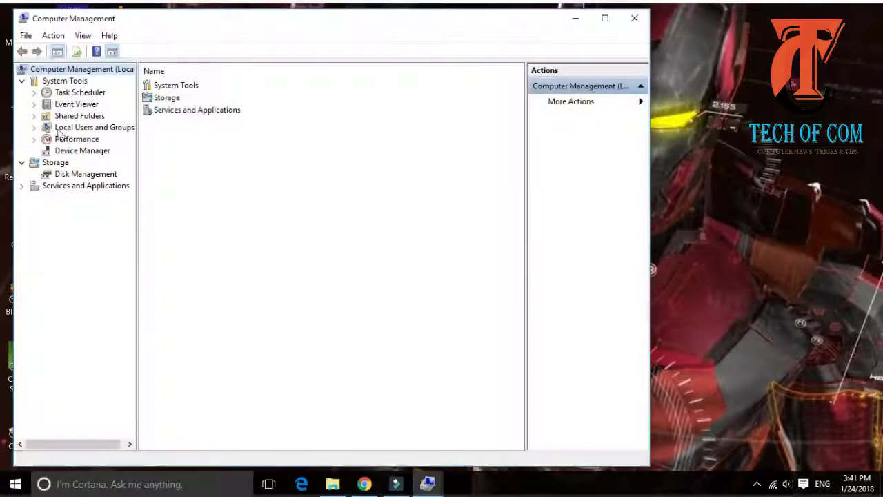
drag(375, 27, 502, 28)
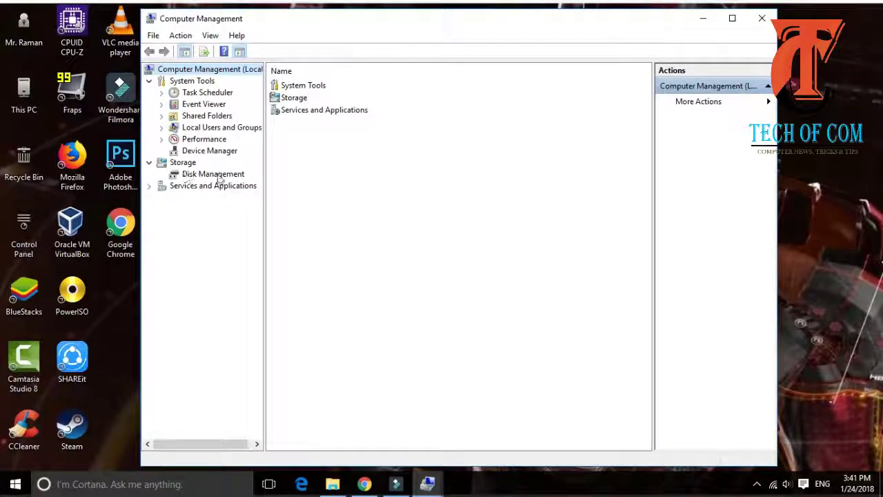
click(209, 176)
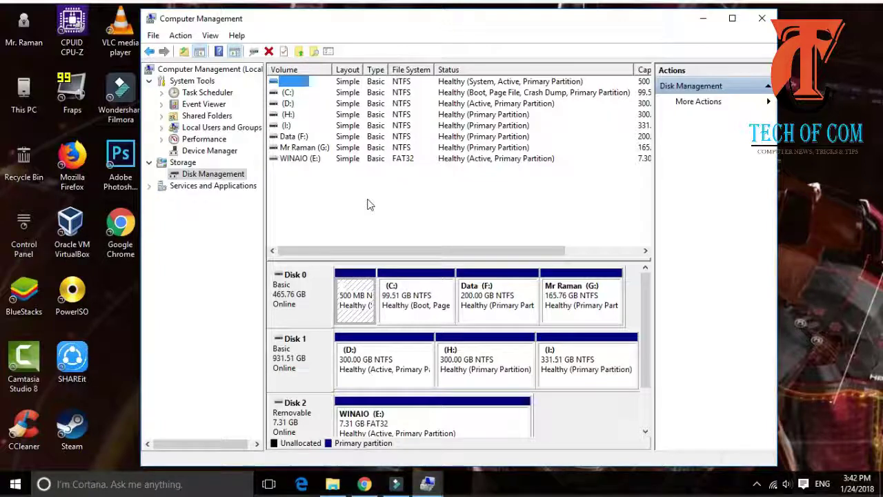
Shrink the H: volume on Disk 1 by 10000 MB.
click(590, 388)
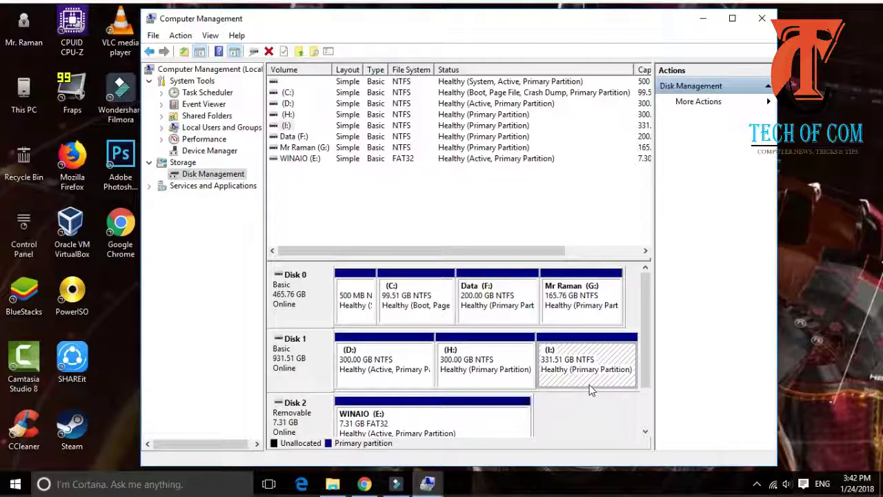
click(494, 383)
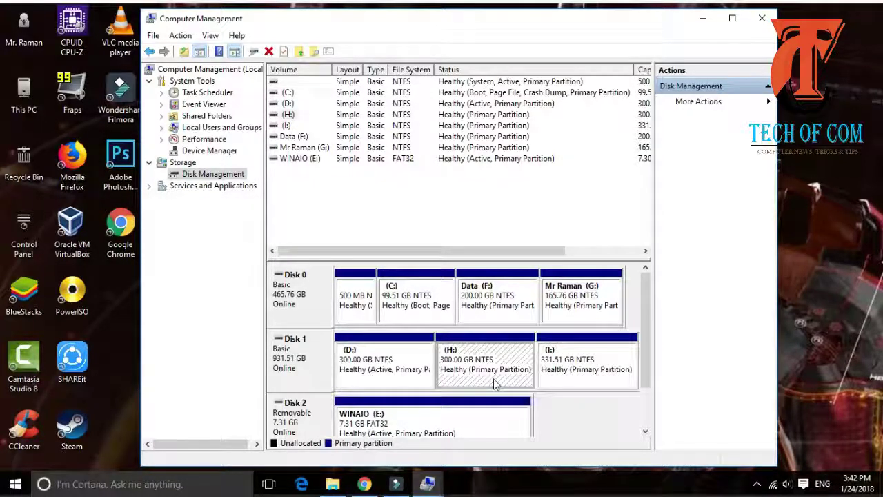
right_click(494, 383)
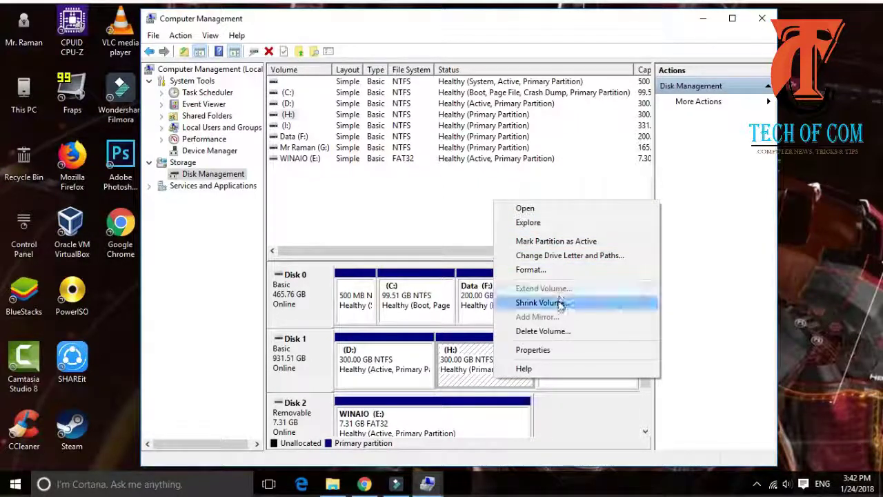
click(544, 302)
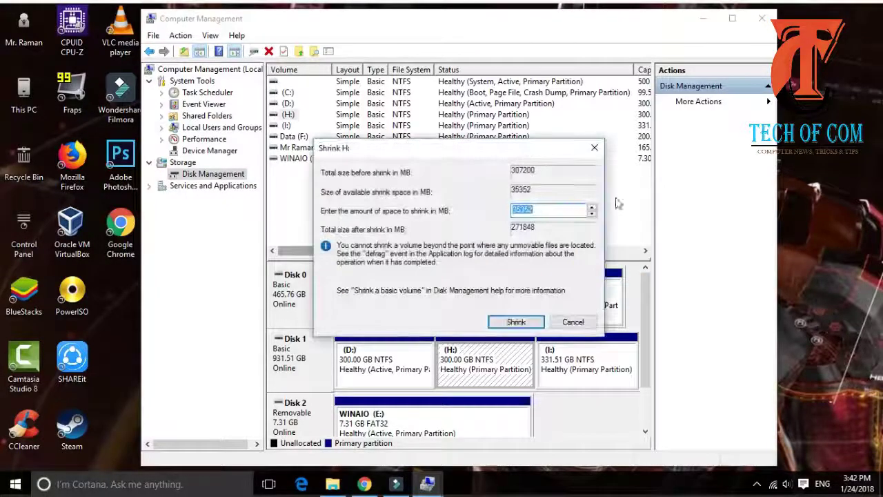
drag(490, 149, 515, 98)
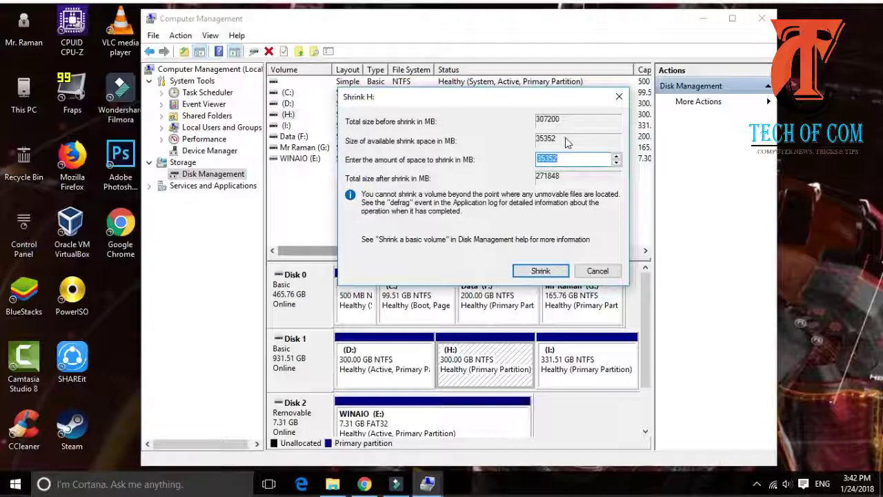
click(569, 159)
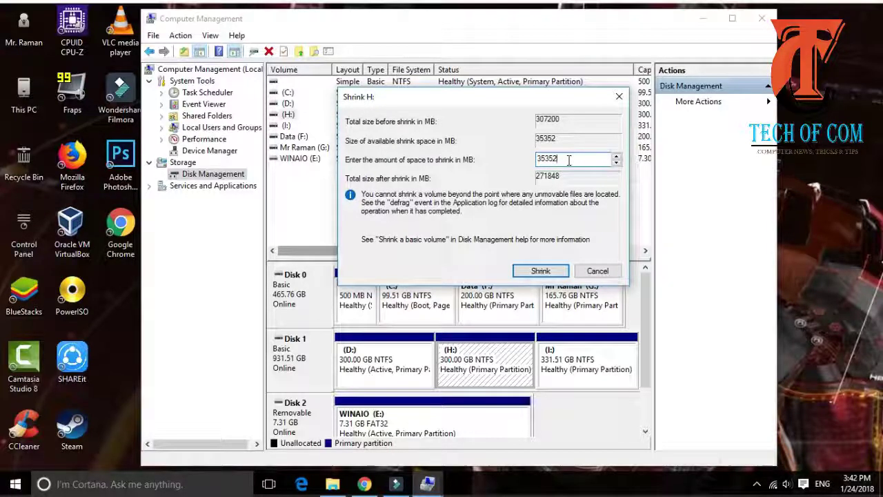
key(BackSpace)
key(BackSpace)
key(BackSpace)
key(BackSpace)
key(BackSpace)
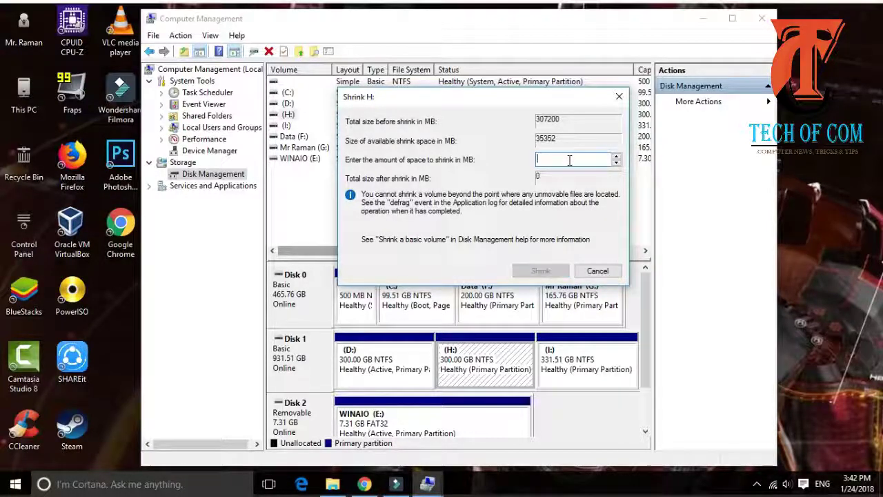
text(10)
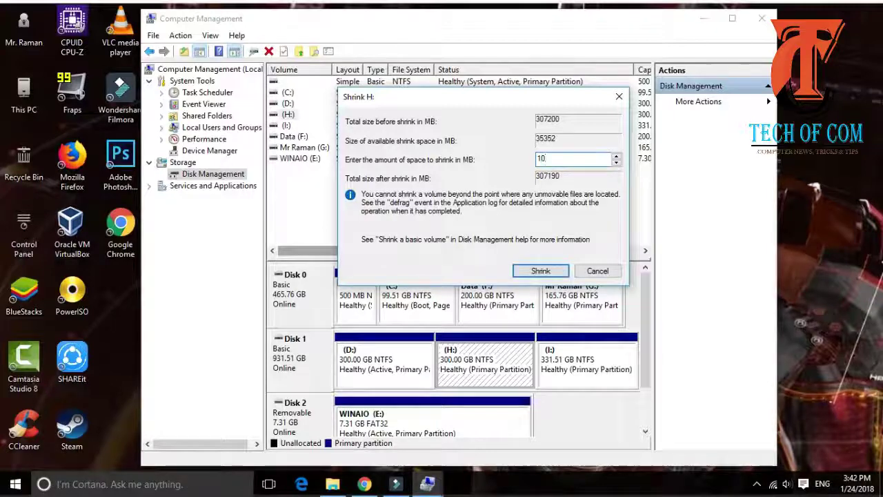
text(00)
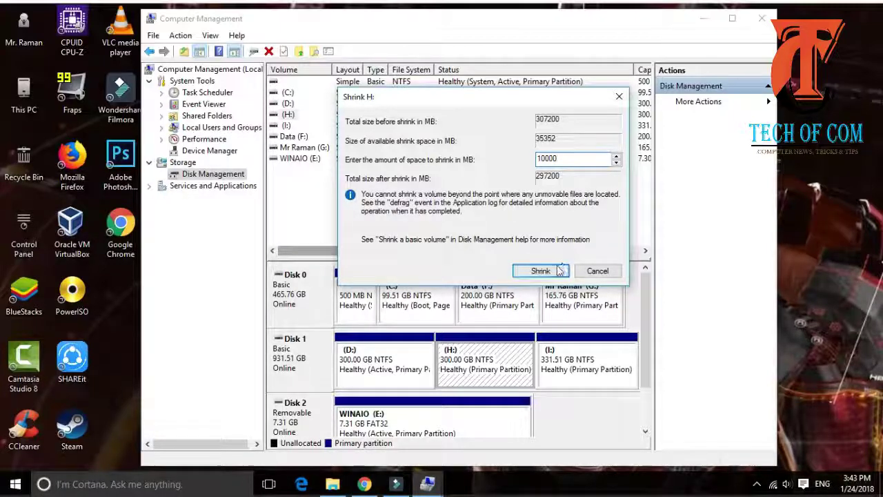
click(553, 270)
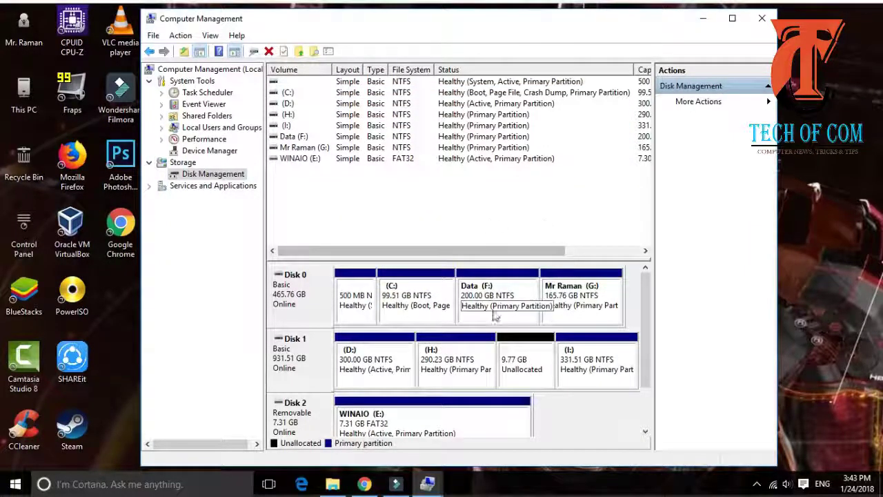
Start a new simple volume in Disk 1's unallocated space, keeping the size at 9999 MB and assigning drive letter Y.
click(522, 385)
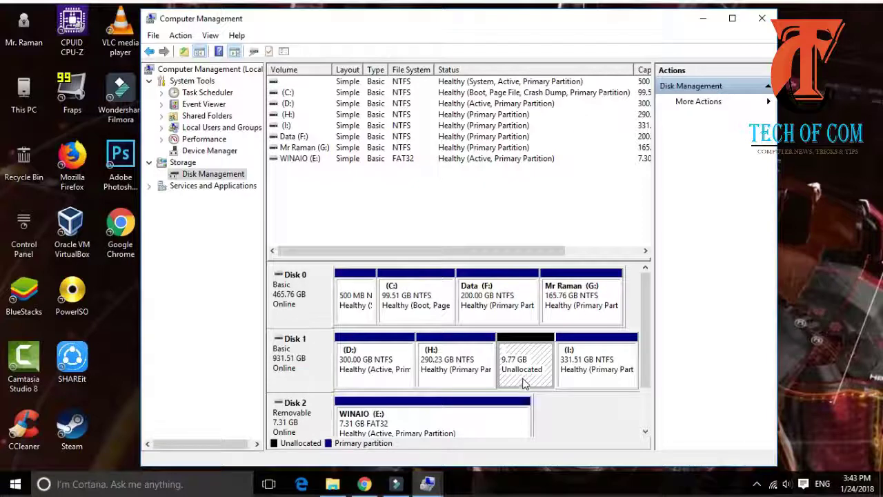
right_click(523, 381)
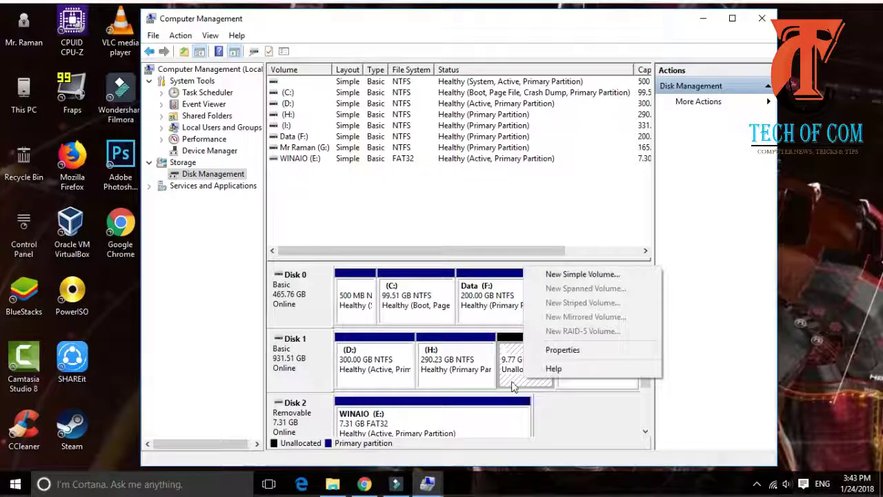
click(547, 276)
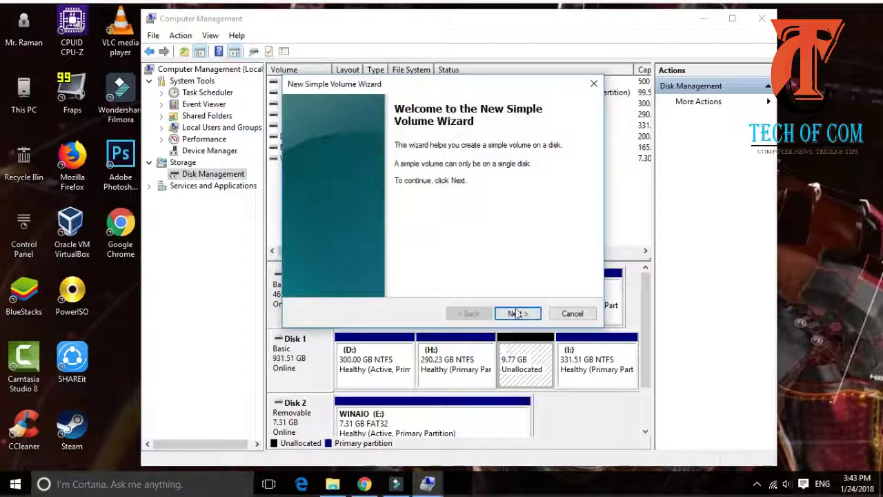
click(517, 313)
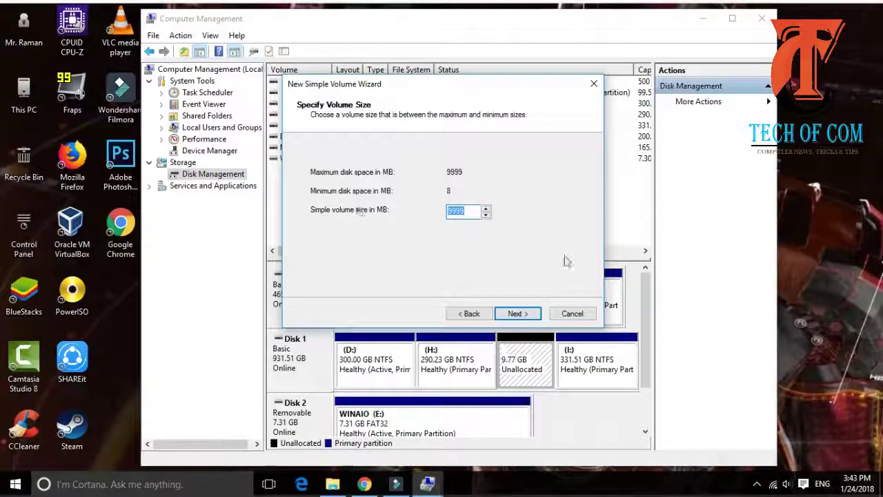
click(531, 314)
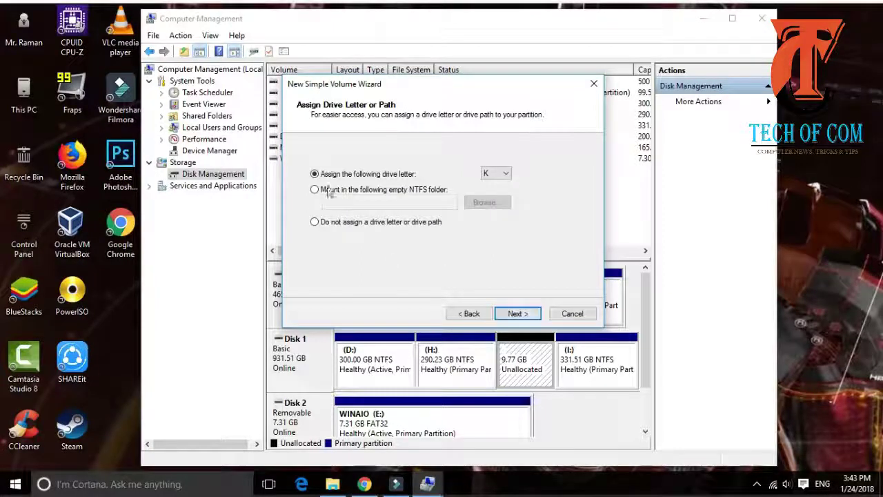
click(509, 177)
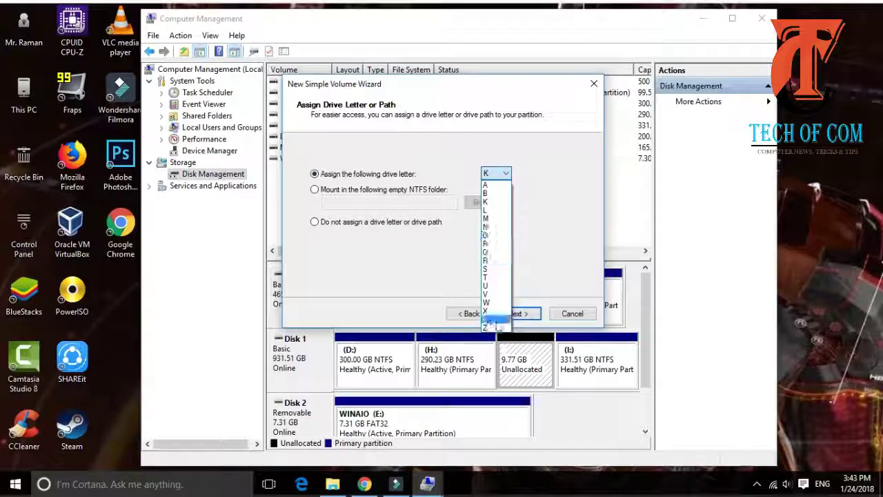
click(489, 314)
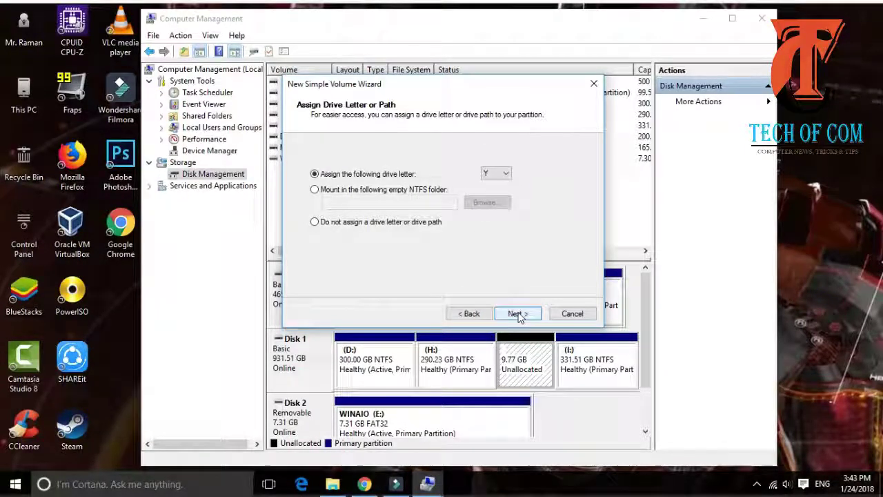
click(517, 314)
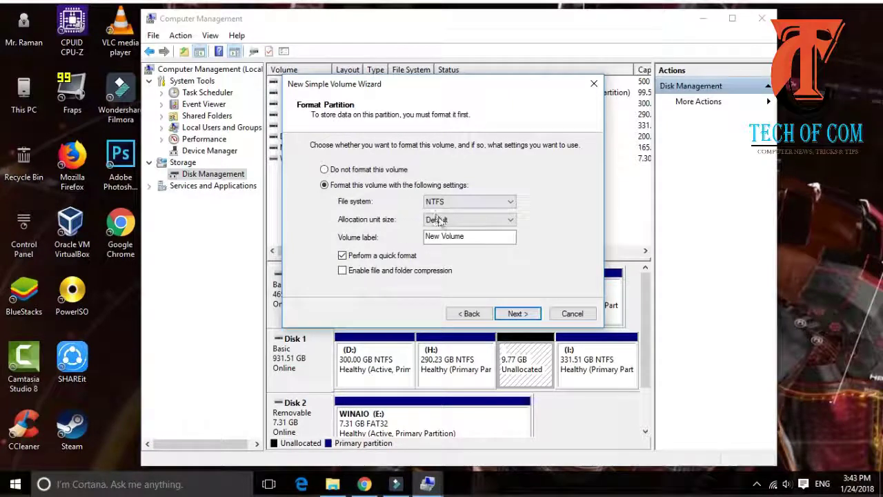
Label the new volume Tiger, keep NTFS, default allocation unit size and quick format, and finish creating it.
click(509, 202)
click(509, 203)
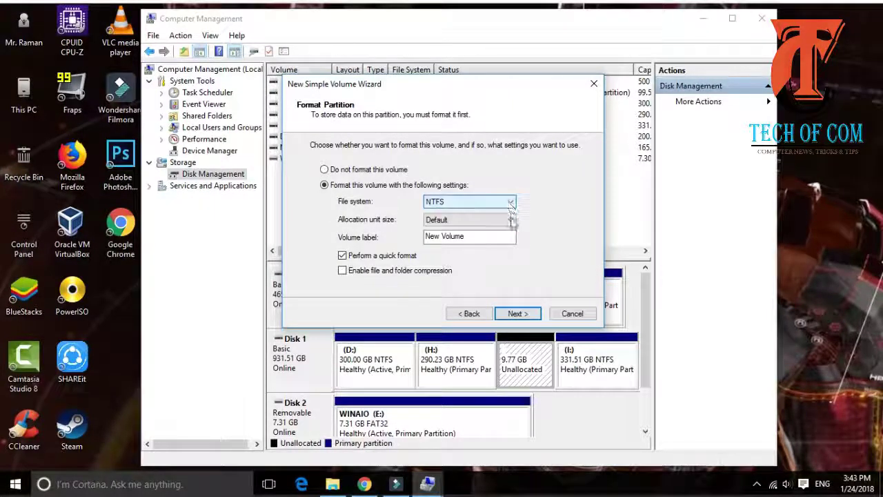
click(511, 220)
click(511, 219)
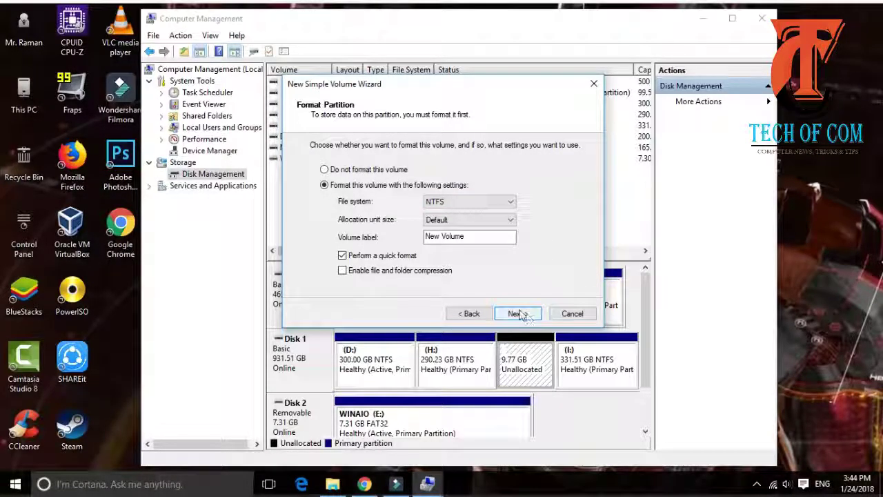
drag(481, 239, 414, 239)
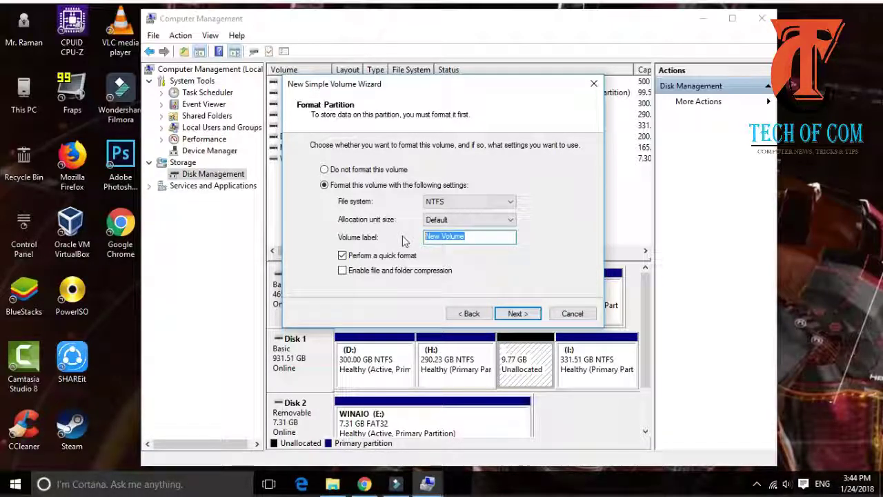
text(tiger)
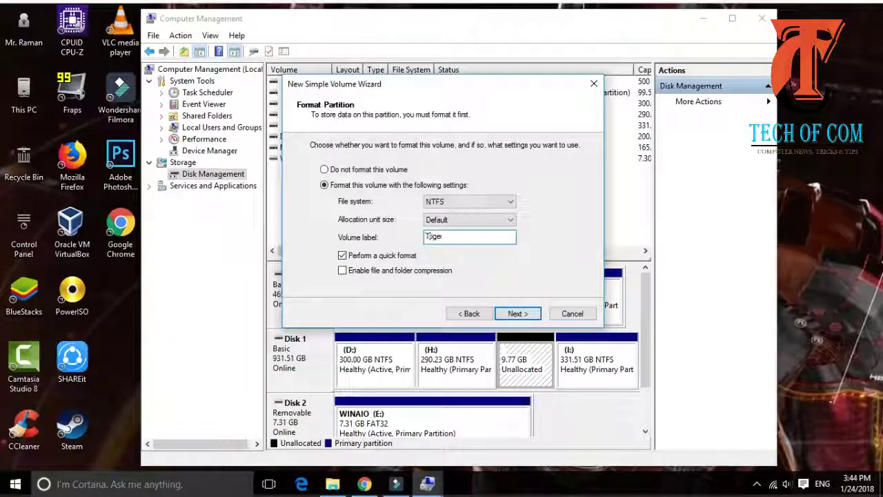
click(427, 236)
text(T)
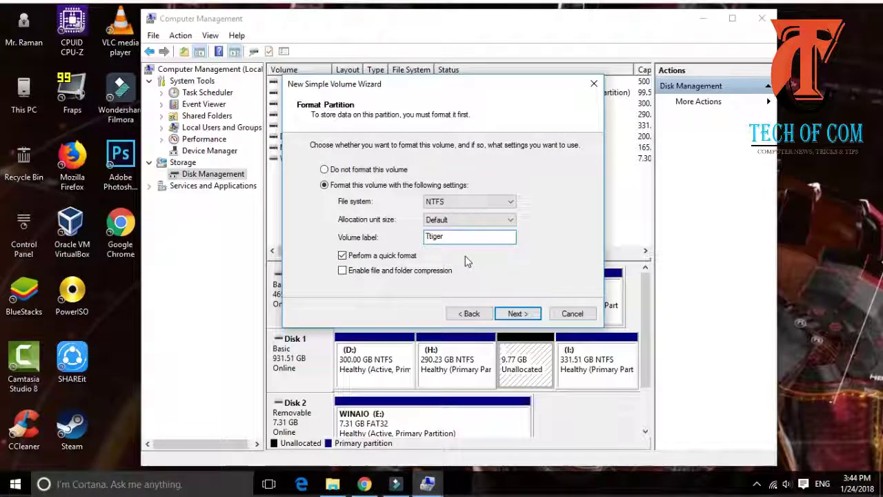
key(Delete)
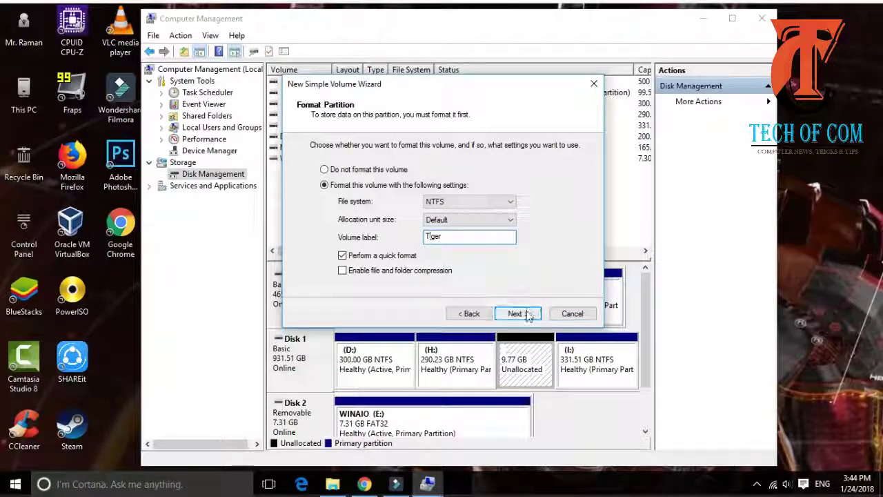
click(528, 315)
click(517, 312)
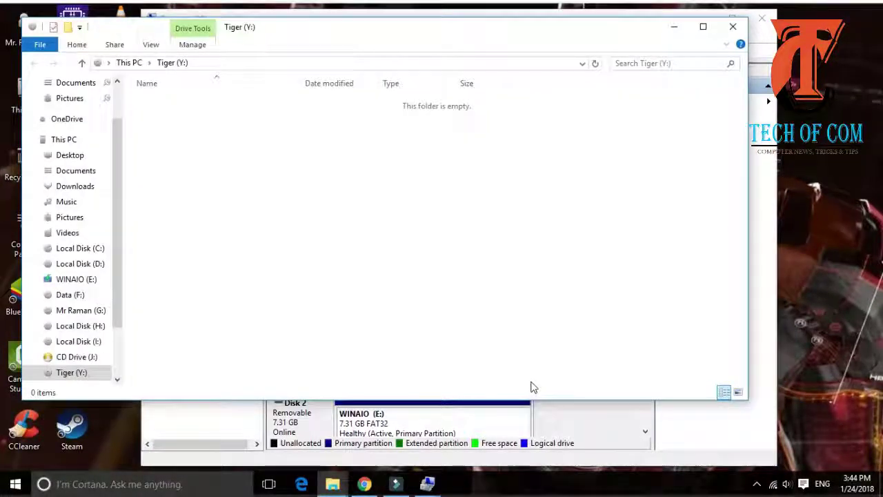
Close the File Explorer window of the new Tiger (Y:) drive and return to Disk Management at its normal window size.
click(737, 28)
click(733, 18)
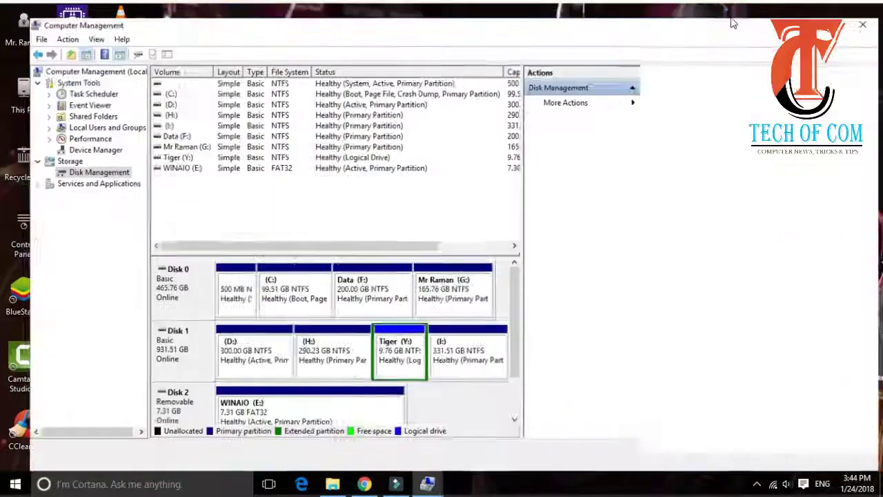
click(836, 7)
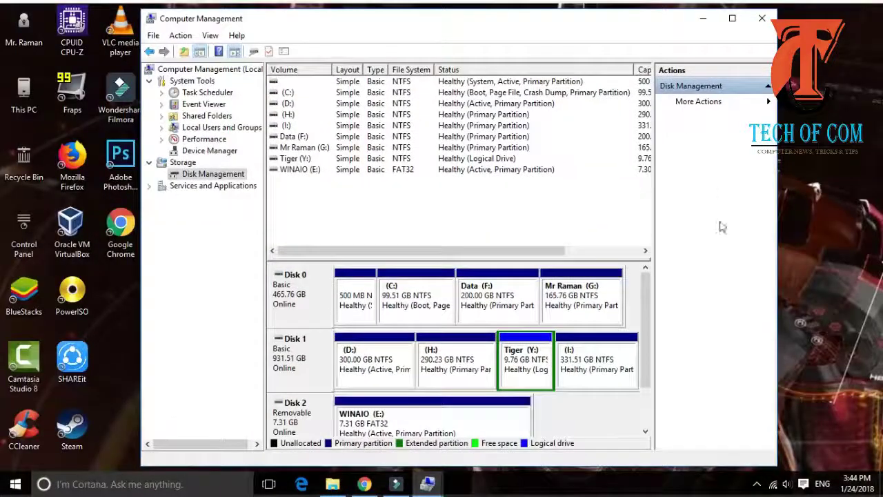
Check the contents of the Tiger (Y:) drive through This PC in File Explorer, and minimize the open windows.
key(super+e)
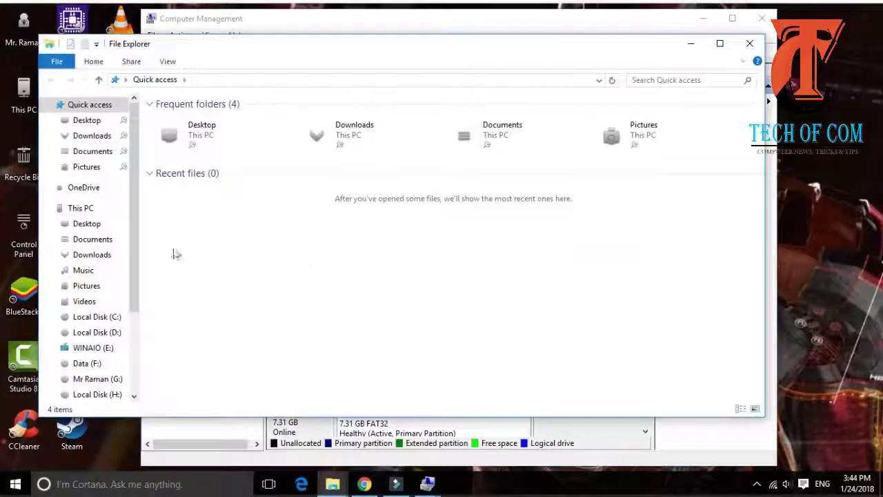
click(86, 209)
click(720, 44)
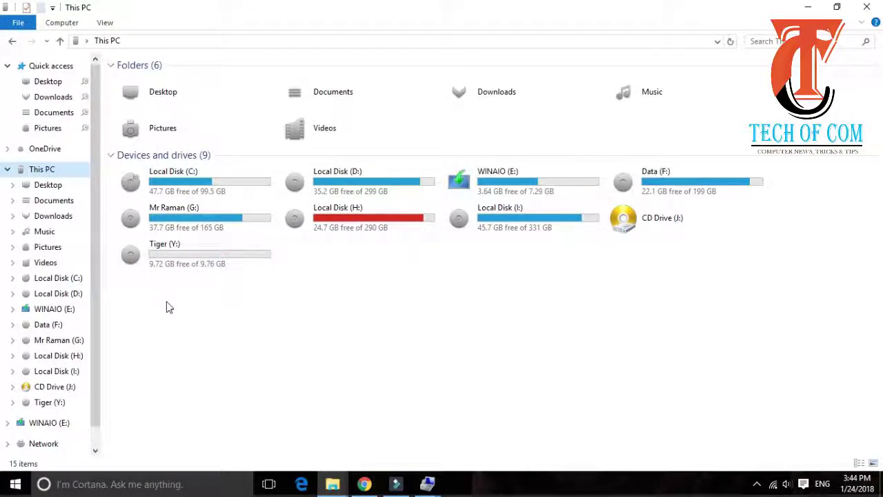
double_click(164, 258)
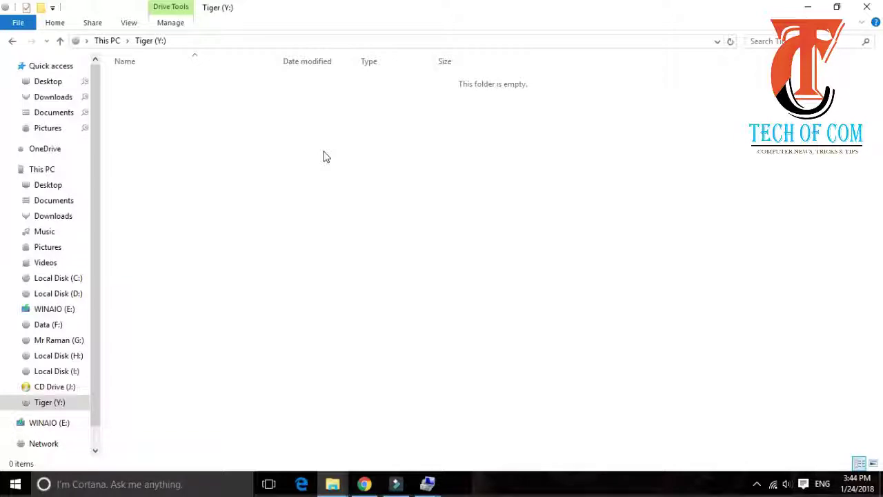
click(808, 7)
click(703, 19)
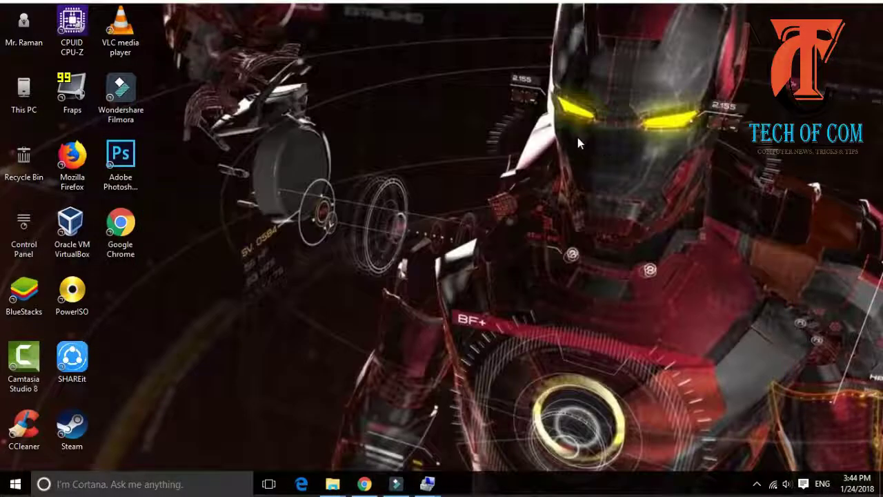